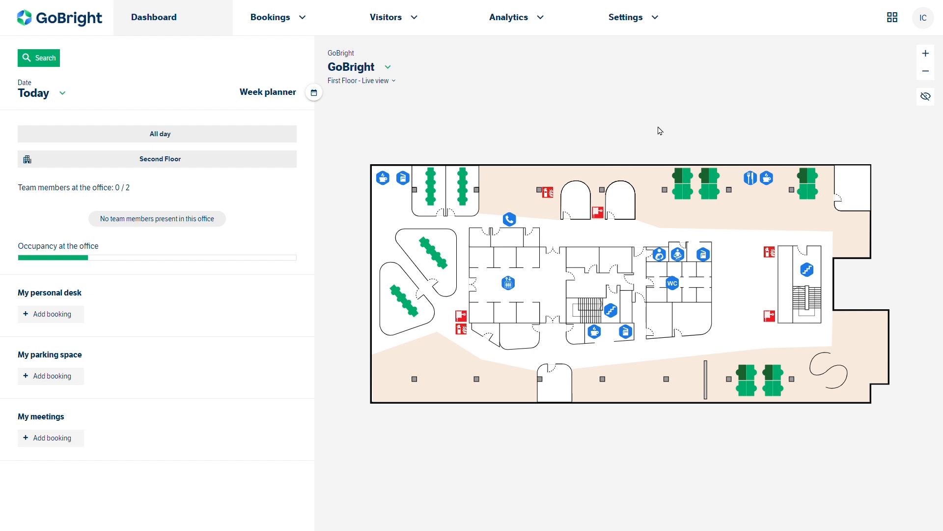
# Enable the visitor kiosk for the Southampton Office location in the general settings and save the location
pyautogui.click(653, 19)
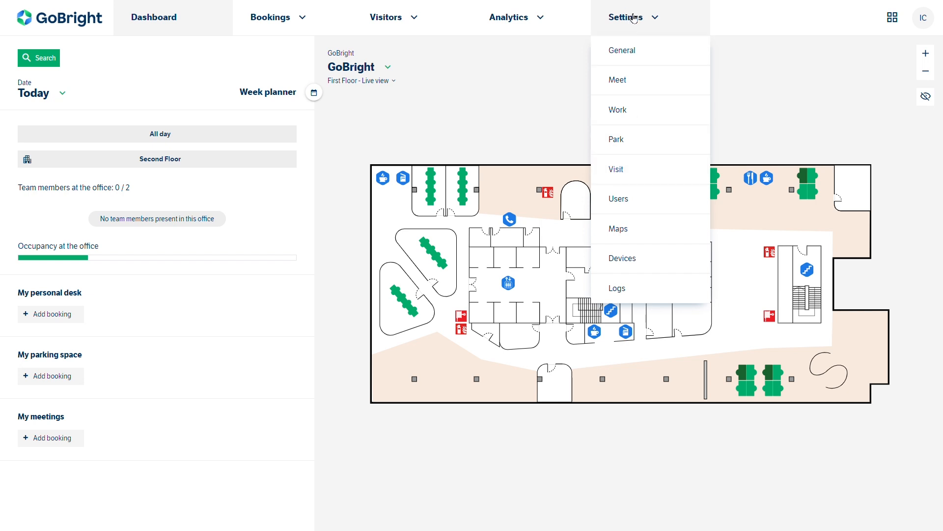
pyautogui.click(631, 51)
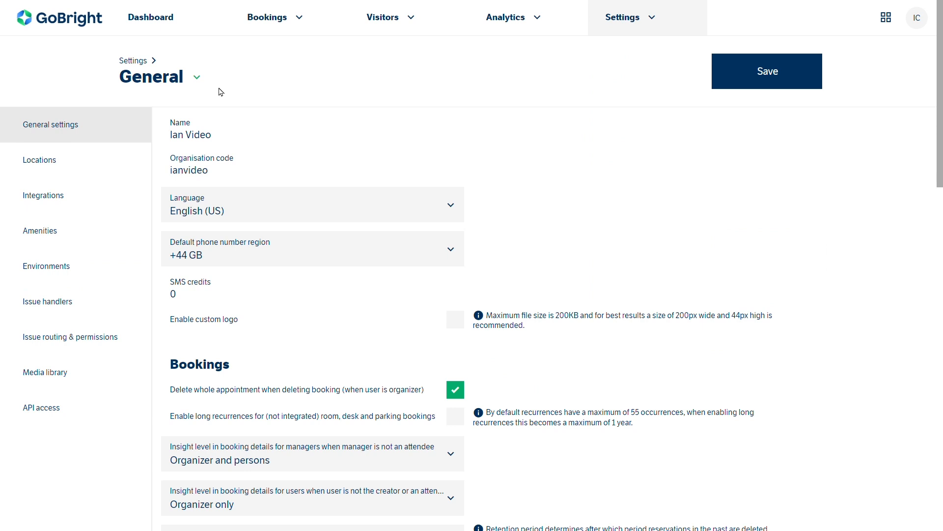
pyautogui.click(35, 162)
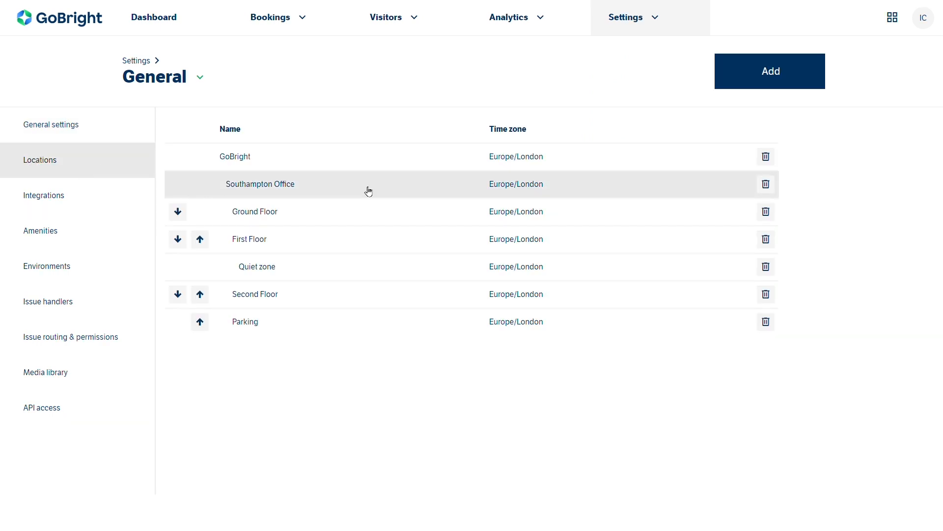
pyautogui.click(286, 191)
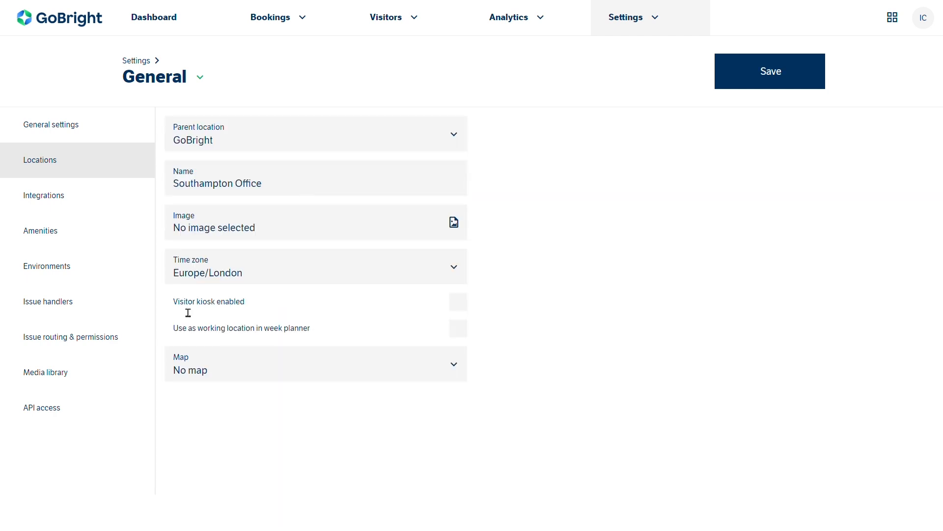
pyautogui.moveTo(181, 307); pyautogui.dragTo(258, 303)
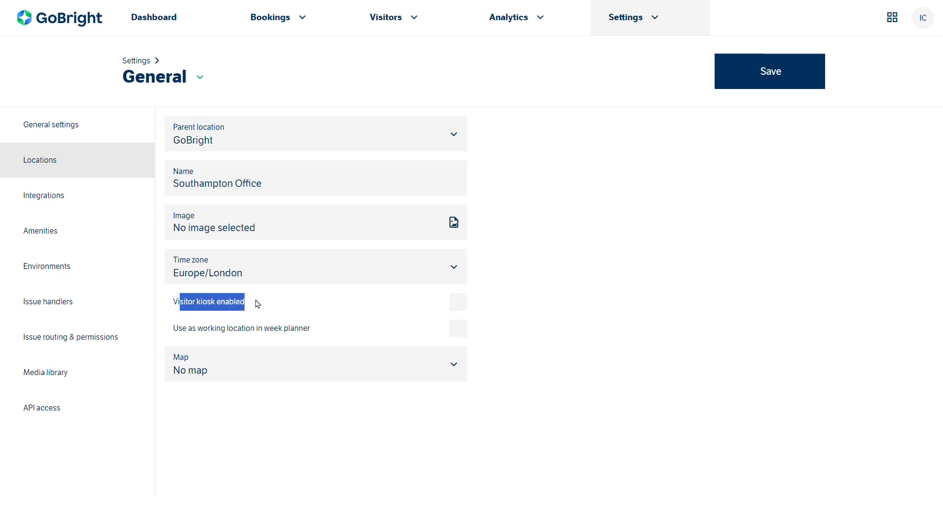
pyautogui.click(459, 302)
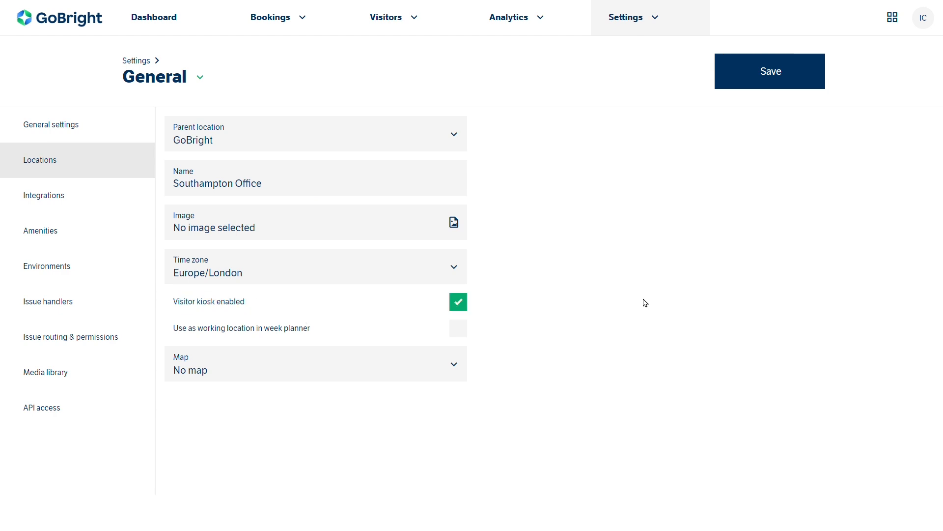
pyautogui.click(788, 80)
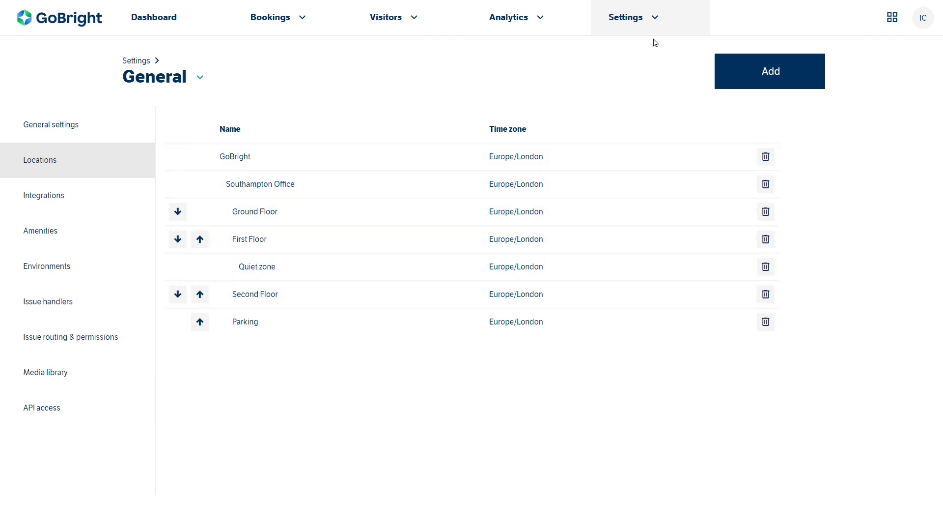
# Add a new configuration in the Visit settings and name it Southampton
pyautogui.click(658, 19)
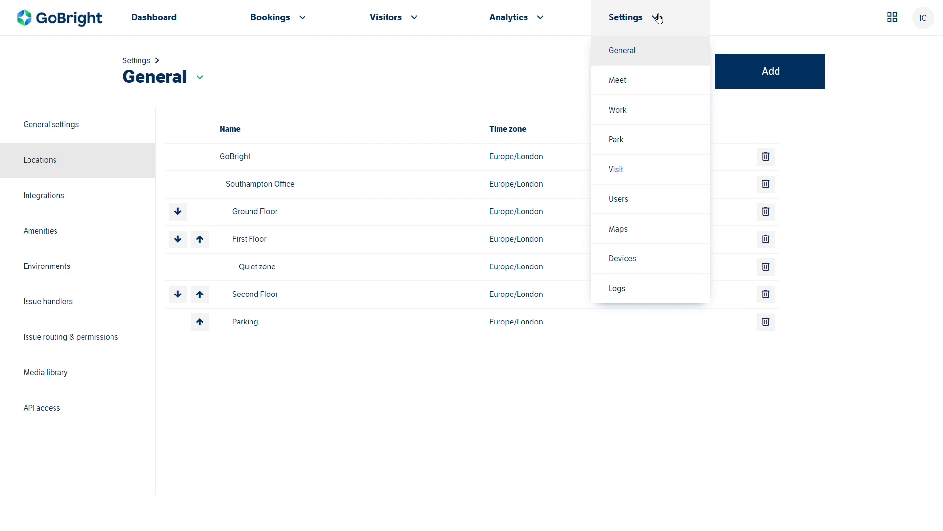
pyautogui.click(626, 174)
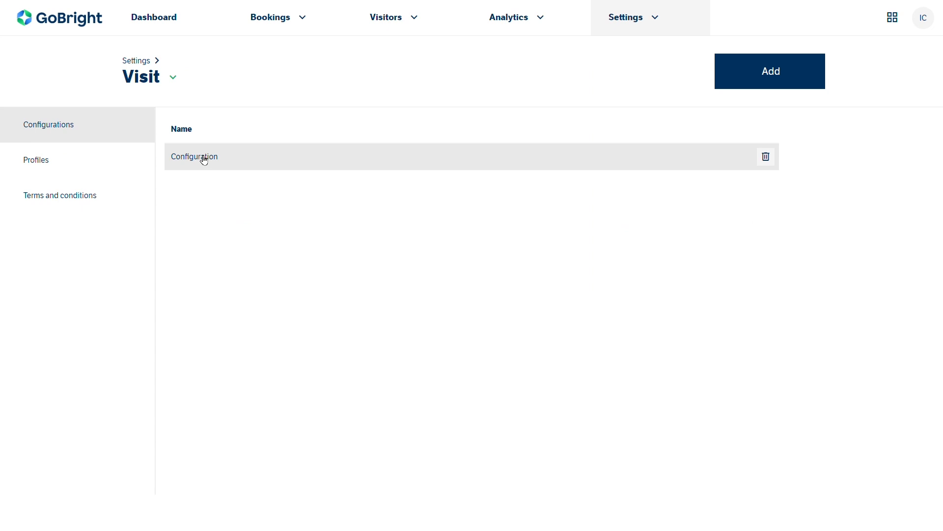
pyautogui.click(786, 72)
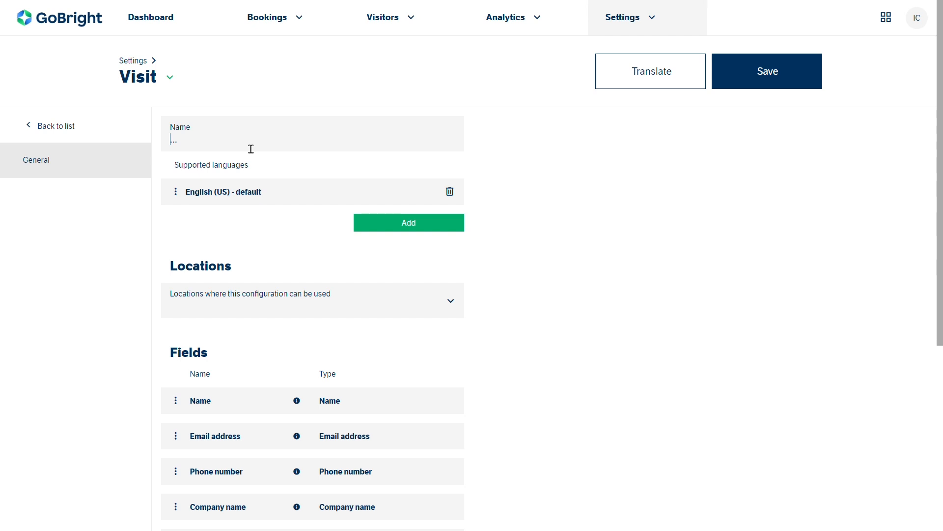
pyautogui.write('Southampton')
# Add English (UK) as a supported language and move it above English (US) to make it the default
pyautogui.click(422, 226)
pyautogui.click(438, 295)
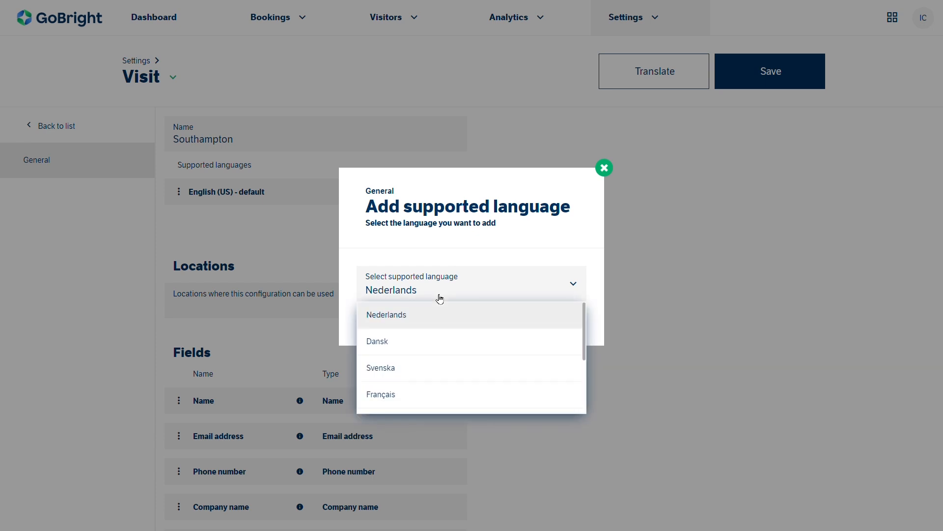
pyautogui.scroll(-1, 475, 374)
pyautogui.scroll(-1, 473, 374)
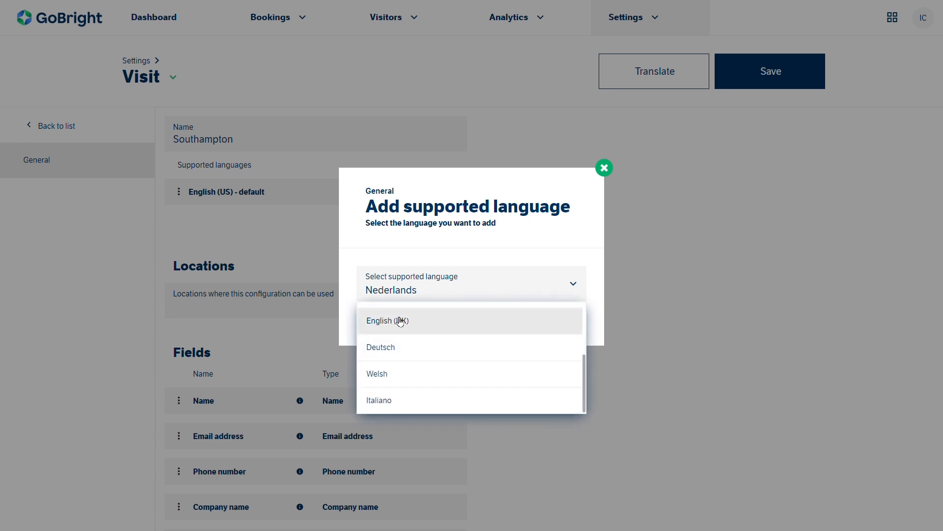
pyautogui.click(442, 320)
pyautogui.click(533, 322)
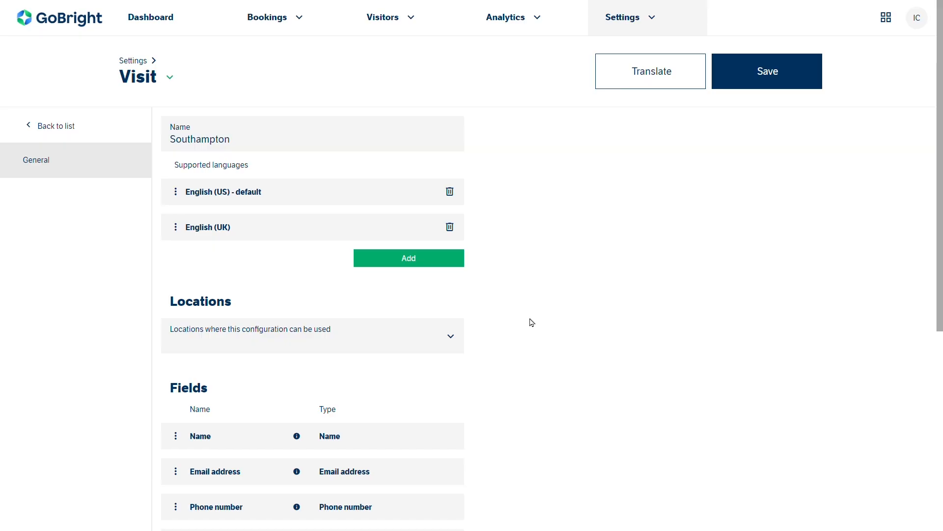
pyautogui.moveTo(187, 227); pyautogui.dragTo(187, 201)
# Make the configuration usable at Southampton Office and add a text field named Staff
pyautogui.scroll(-4, 589, 264)
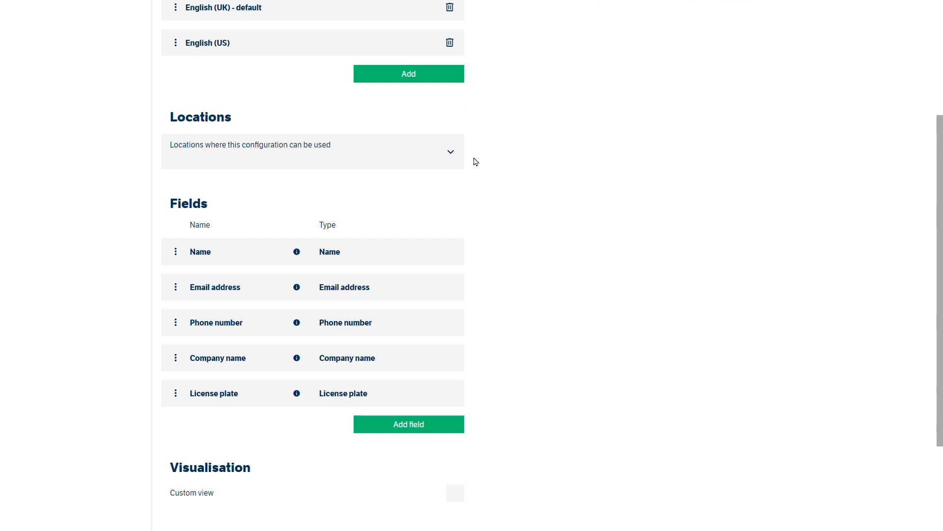
pyautogui.click(454, 154)
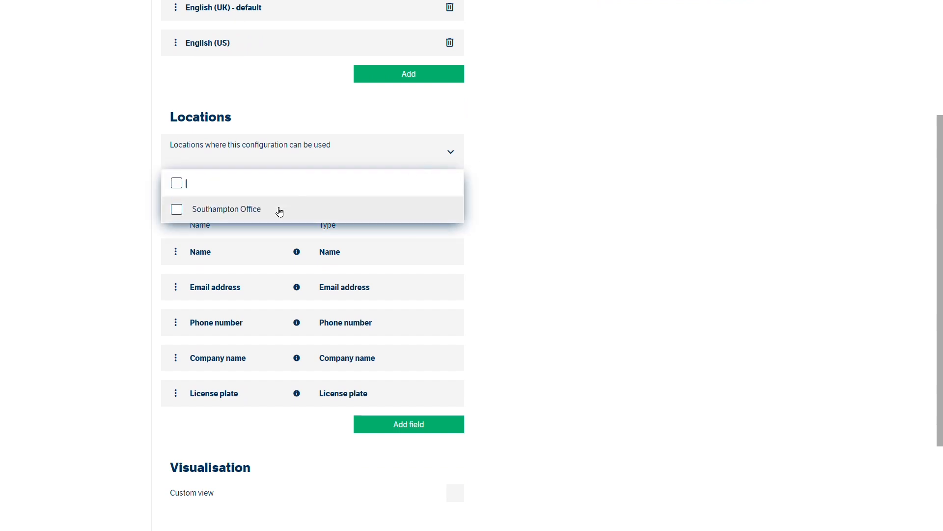
pyautogui.click(176, 210)
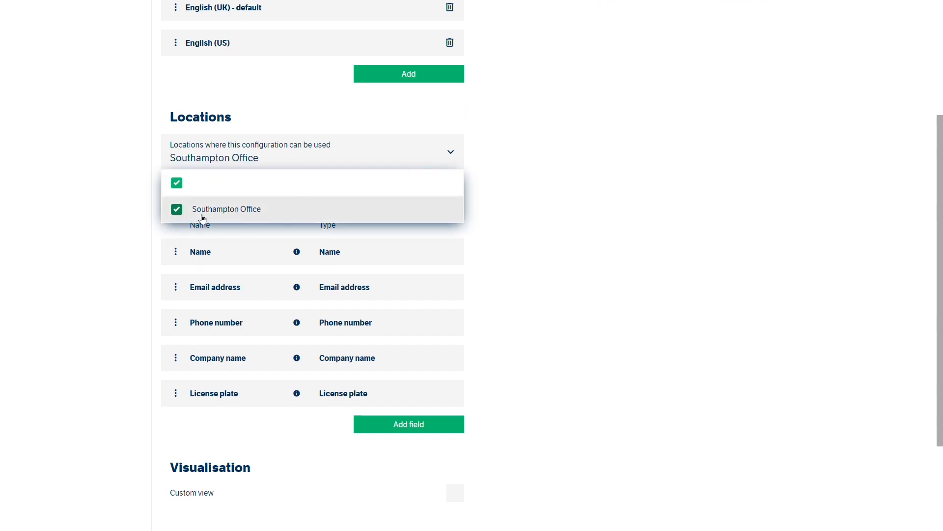
pyautogui.click(613, 222)
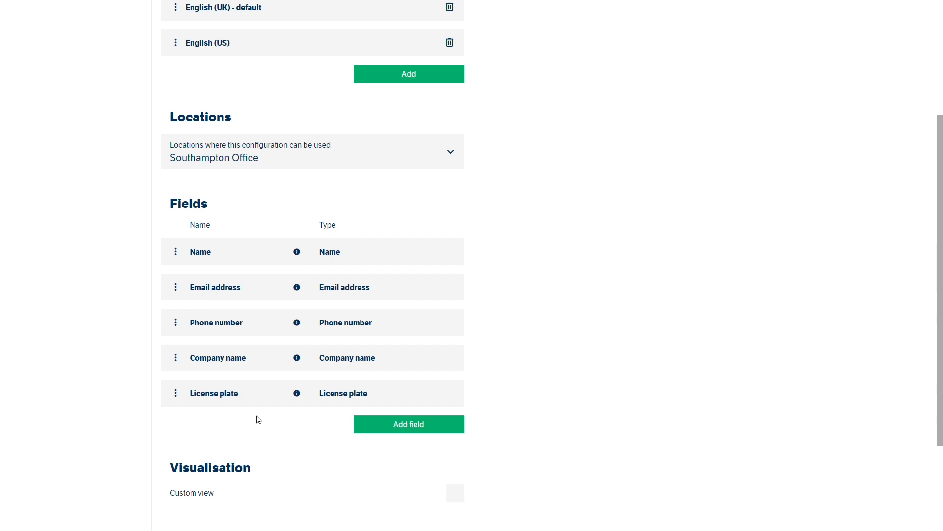
pyautogui.click(424, 428)
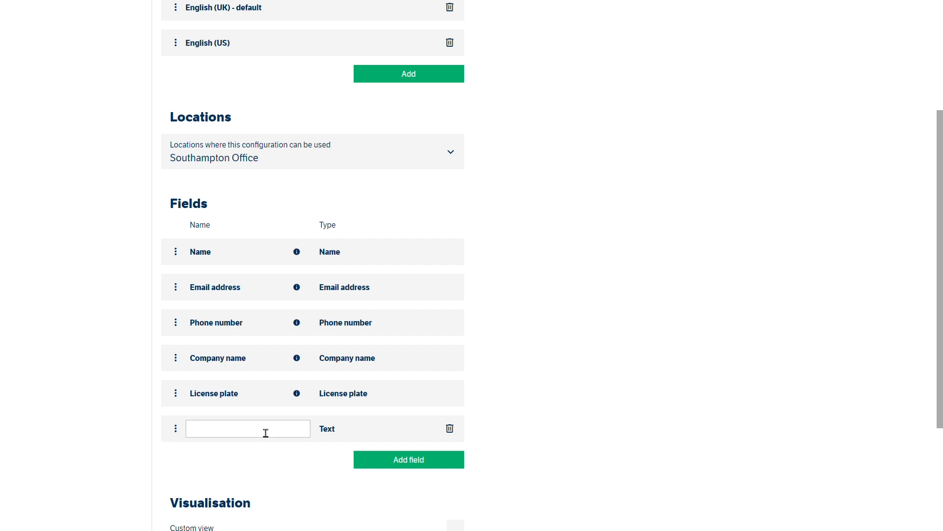
pyautogui.write('Staff')
# Enable the custom view and set a custom welcome title reading "Welcome to GoBright"
pyautogui.scroll(-3, 674, 331)
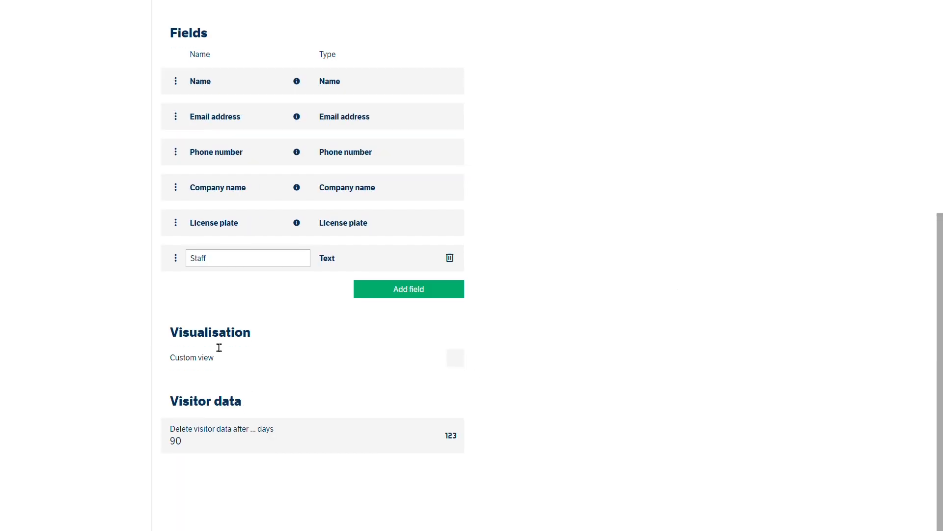
pyautogui.click(461, 363)
pyautogui.scroll(-2, 516, 341)
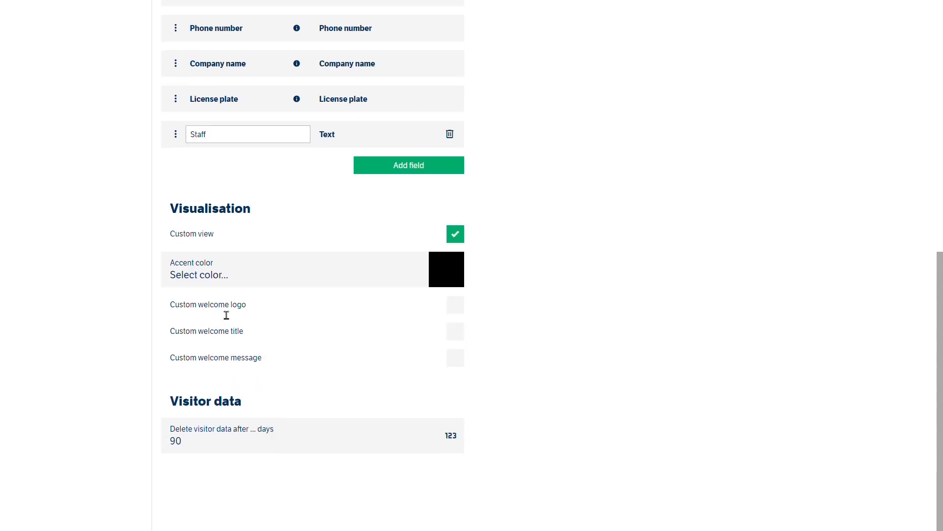
pyautogui.click(464, 337)
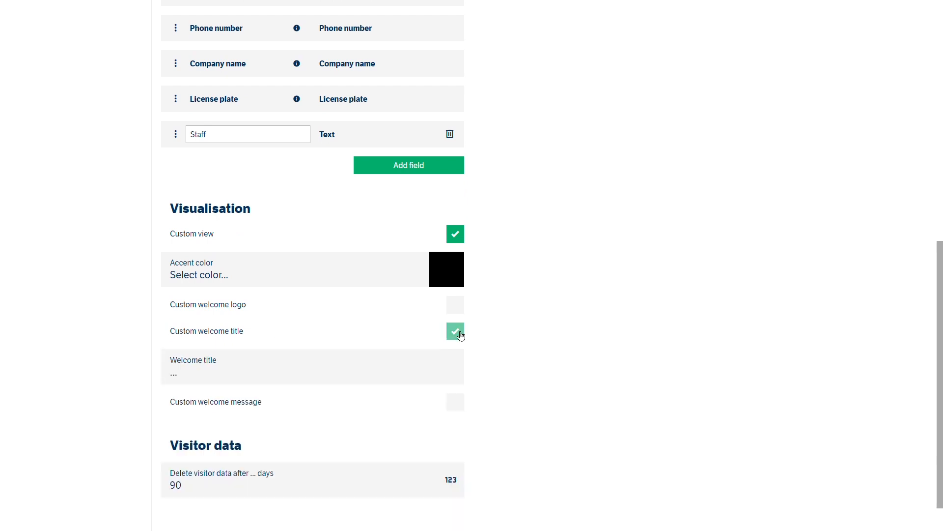
pyautogui.click(224, 382)
pyautogui.write('Wel')
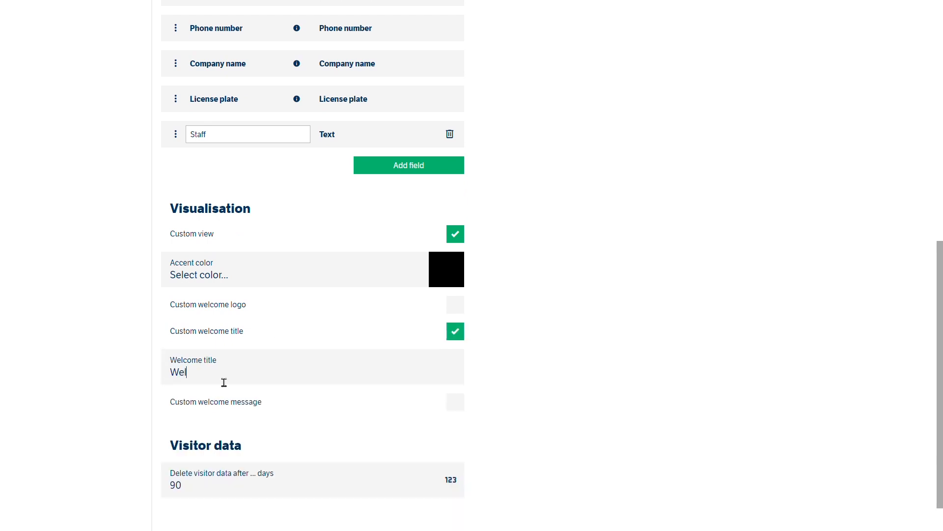
pyautogui.write('come to GoBright')
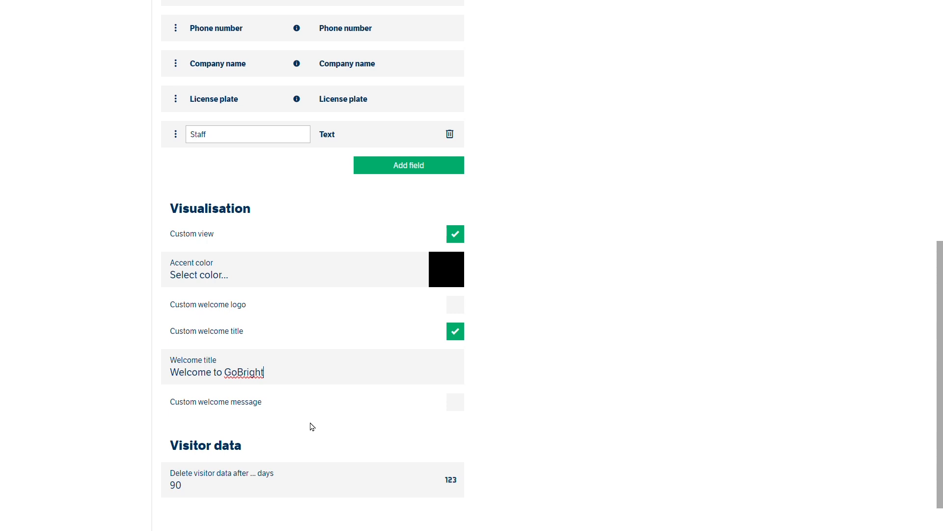
# Enable the custom welcome message and enter "Feel free to enjoy our experience at out flexible working office."
pyautogui.click(459, 411)
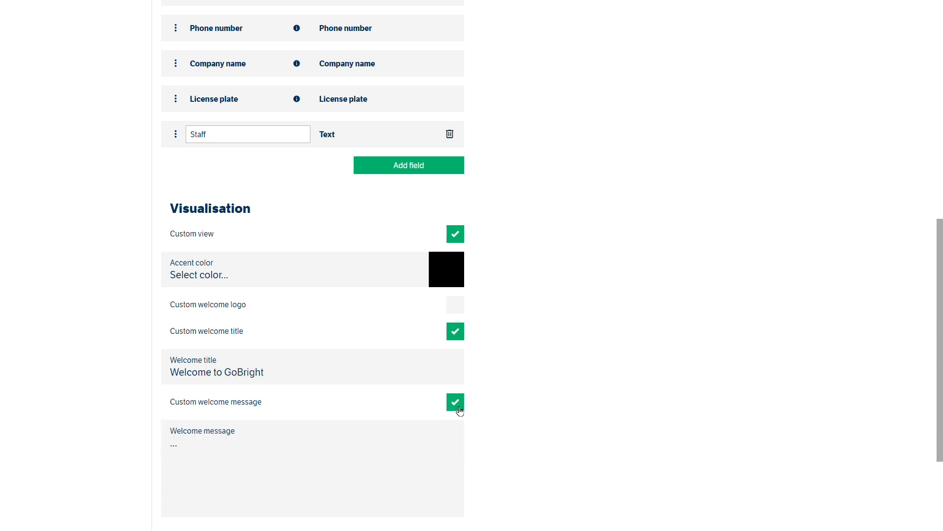
pyautogui.click(230, 460)
pyautogui.write('Feel free to enjoy o')
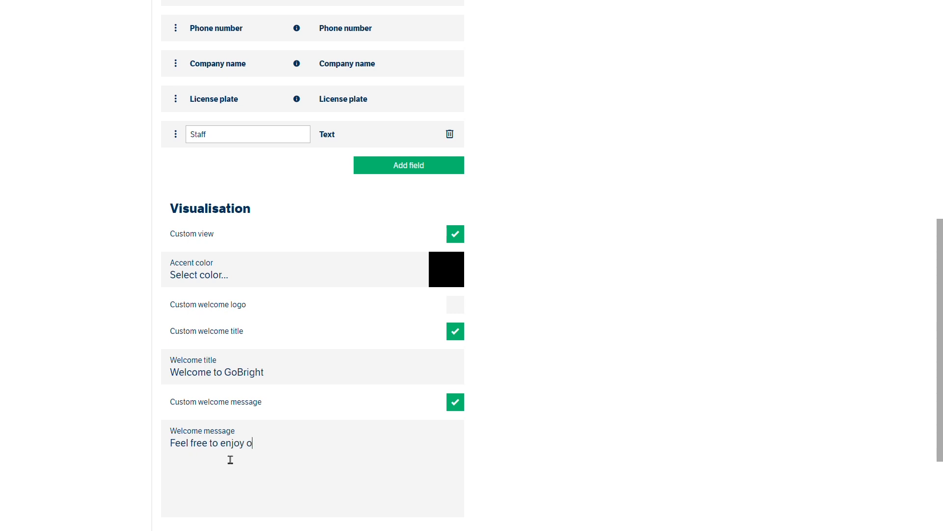
pyautogui.write('ur experience at out flexib')
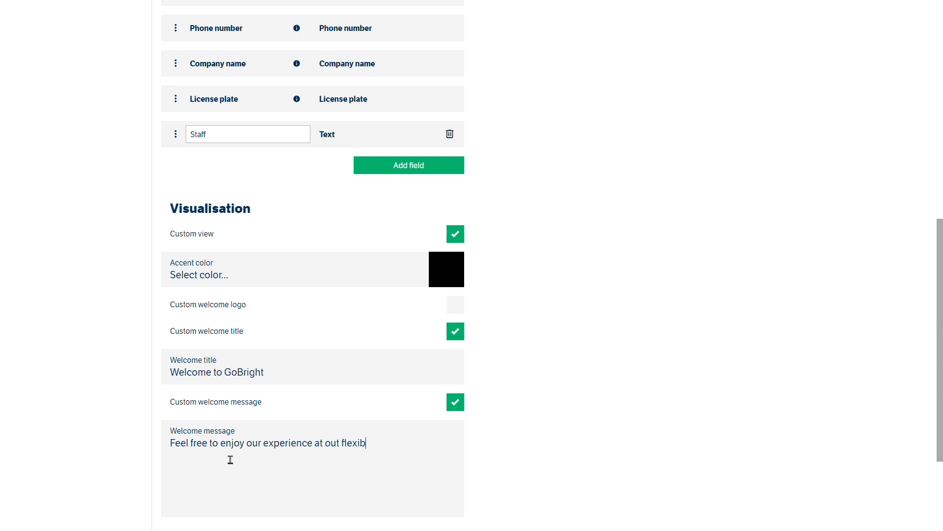
pyautogui.write('le working office.')
# Save the Southampton visit configuration and return to the list of configurations
pyautogui.scroll(-3, 563, 375)
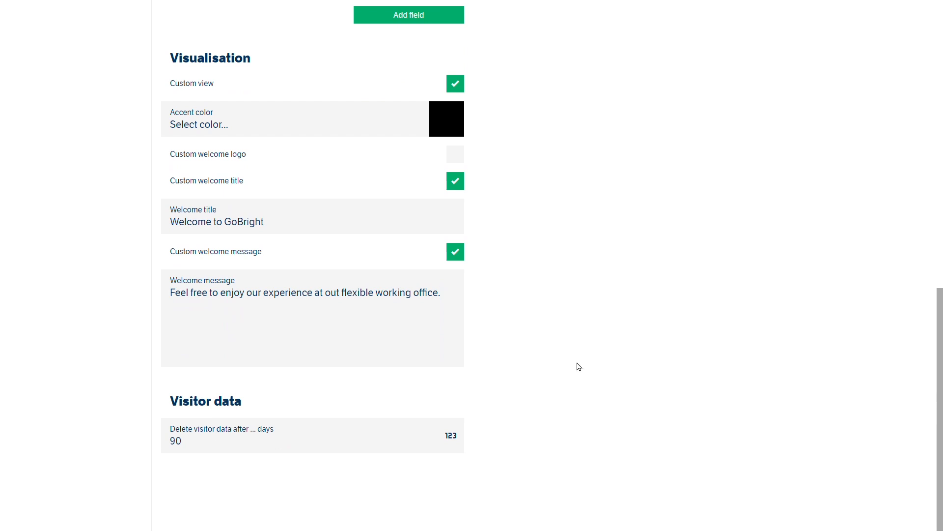
pyautogui.scroll(10, 579, 366)
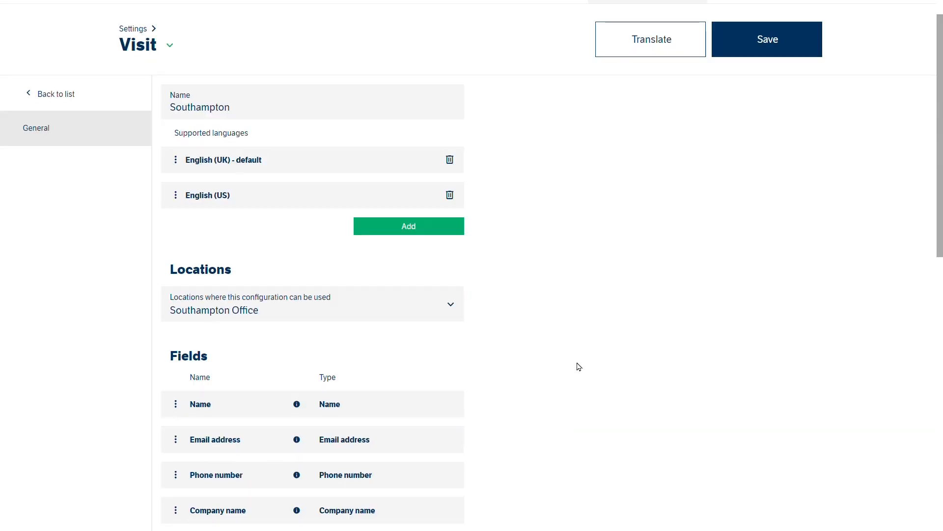
pyautogui.scroll(2, 579, 366)
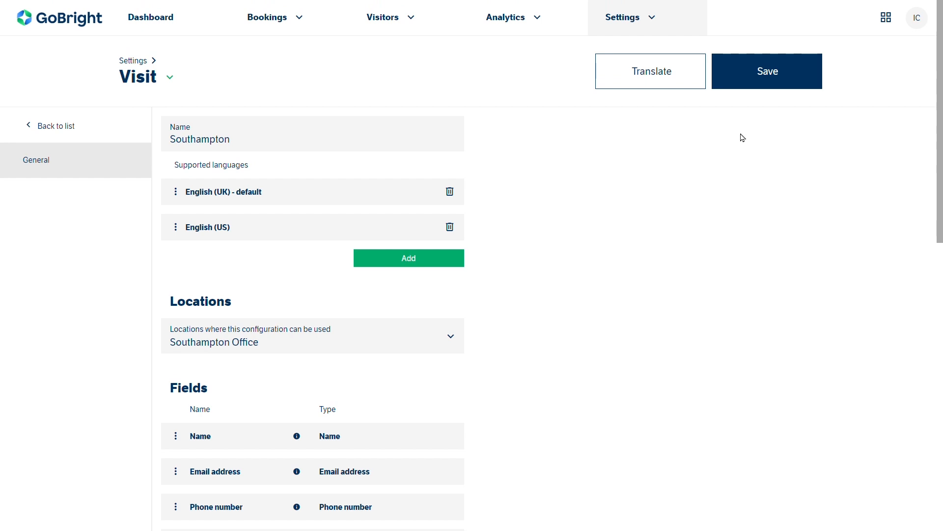
pyautogui.click(766, 83)
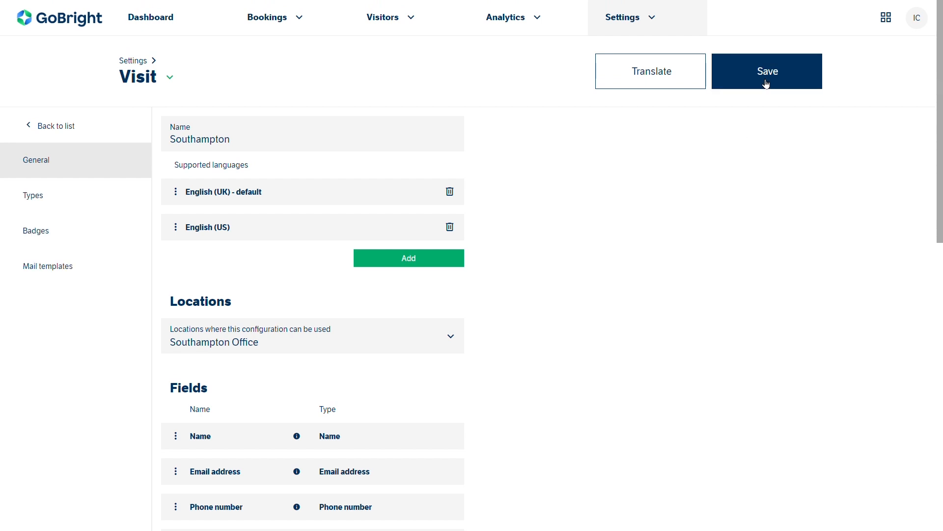
pyautogui.click(69, 125)
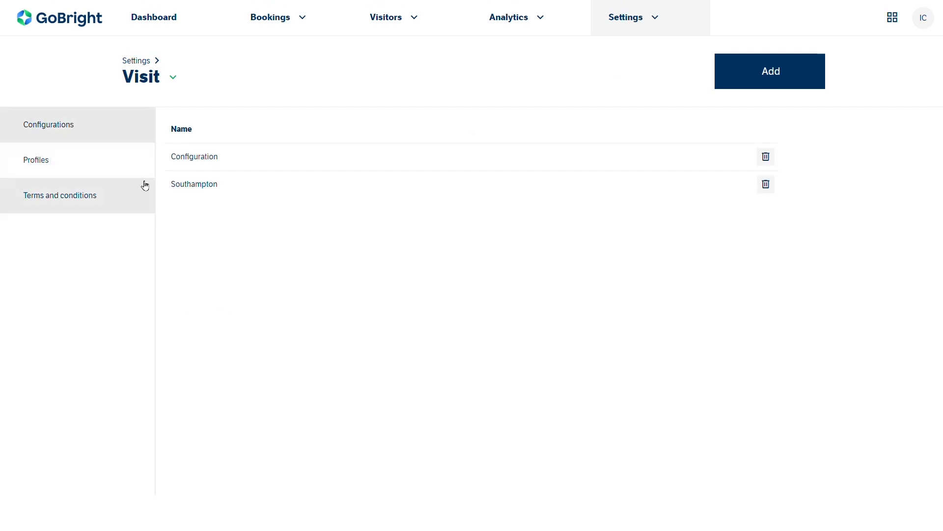